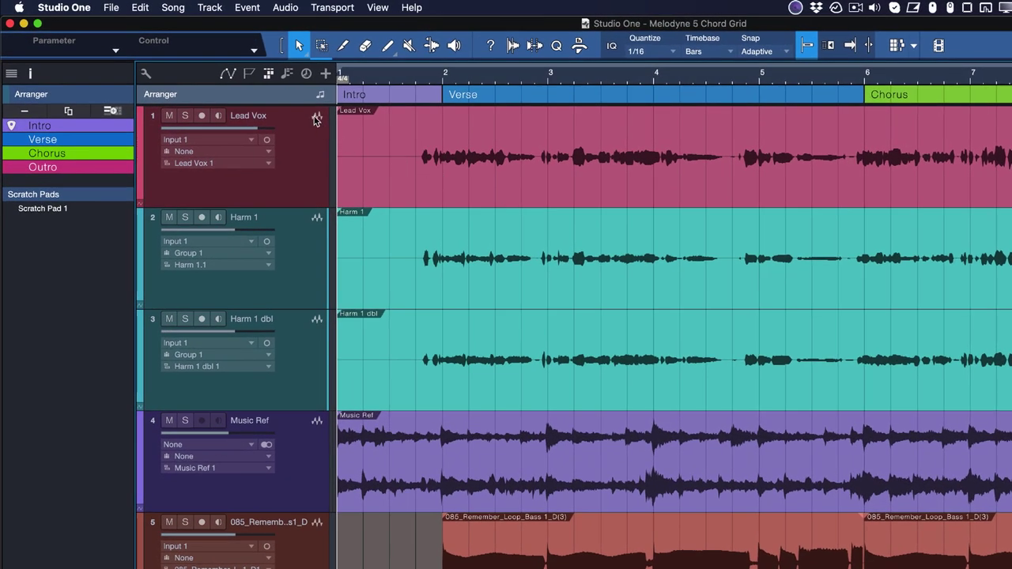
Show the chord track, drag Music Ref onto it, then delete the resulting chords
click(287, 77)
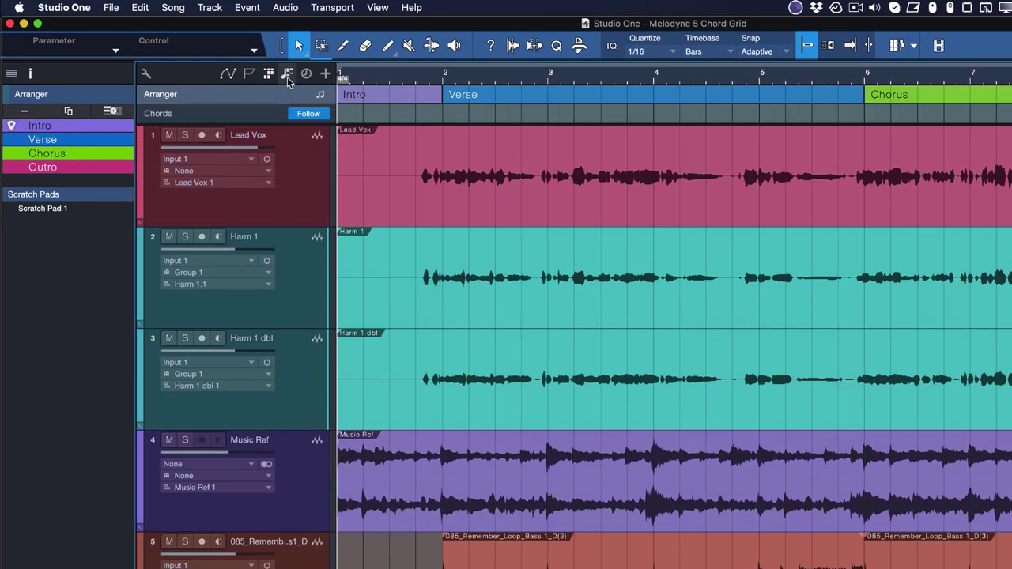
drag(471, 482, 449, 109)
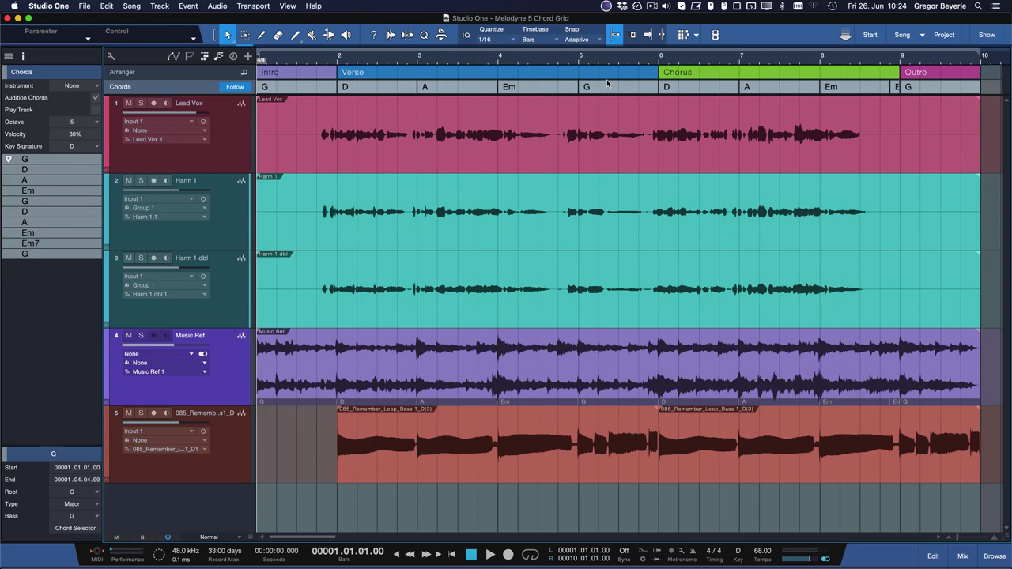
drag(991, 90, 326, 84)
key(Delete)
Open the Music Ref event in Melodyne and run Analyze Chords on it
click(369, 365)
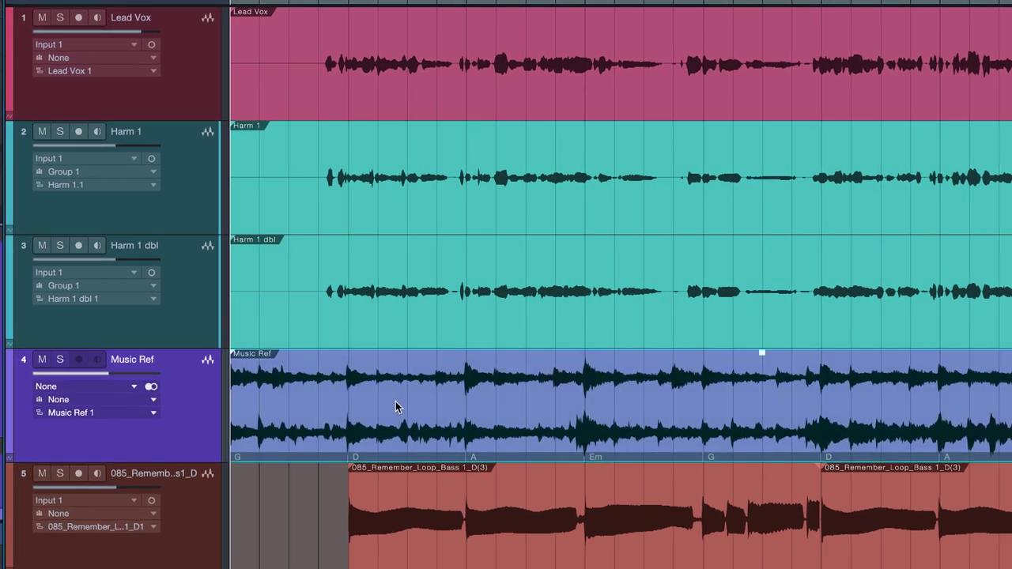
right_click(370, 366)
click(462, 278)
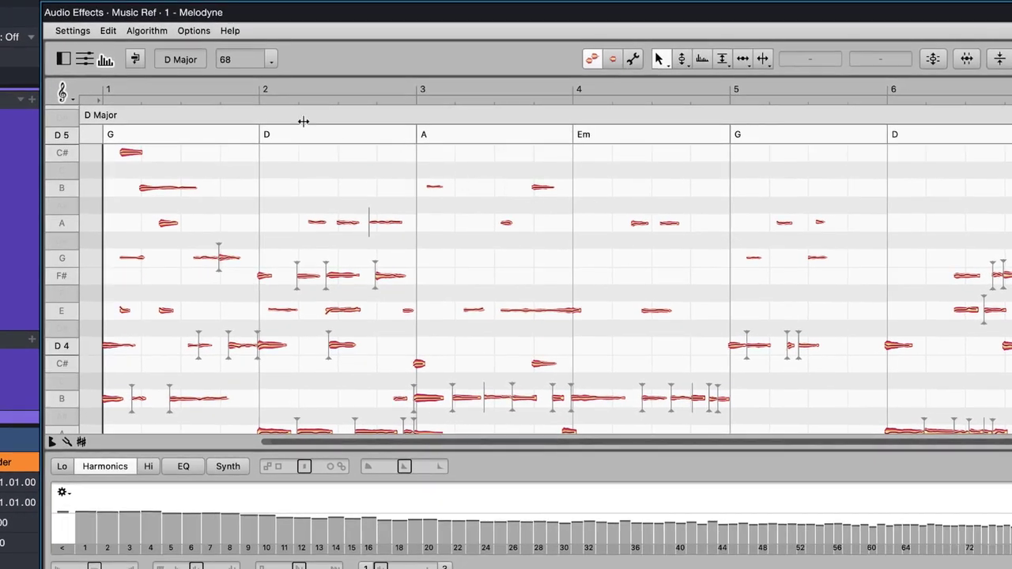
click(108, 31)
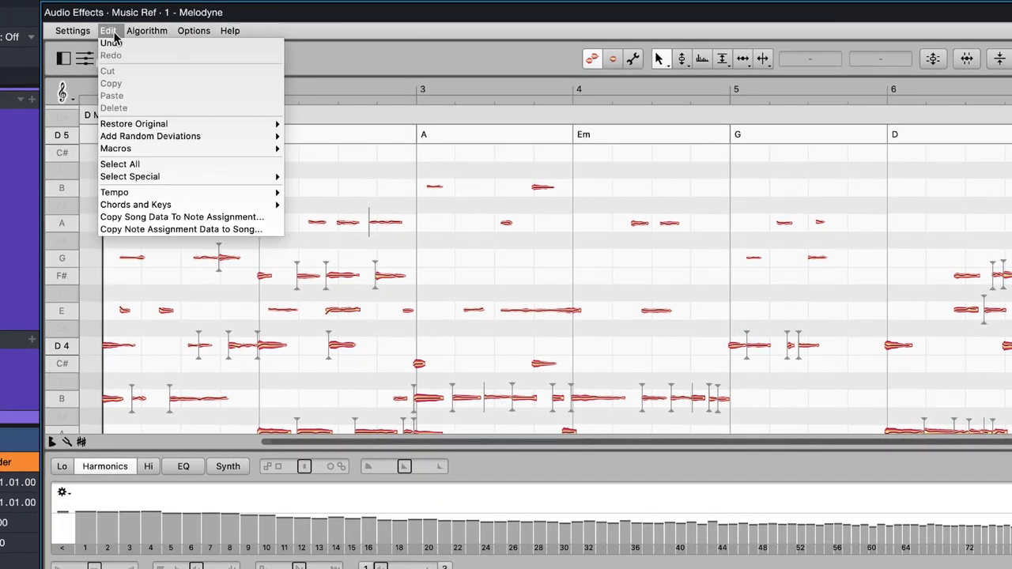
mouse_move(143, 207)
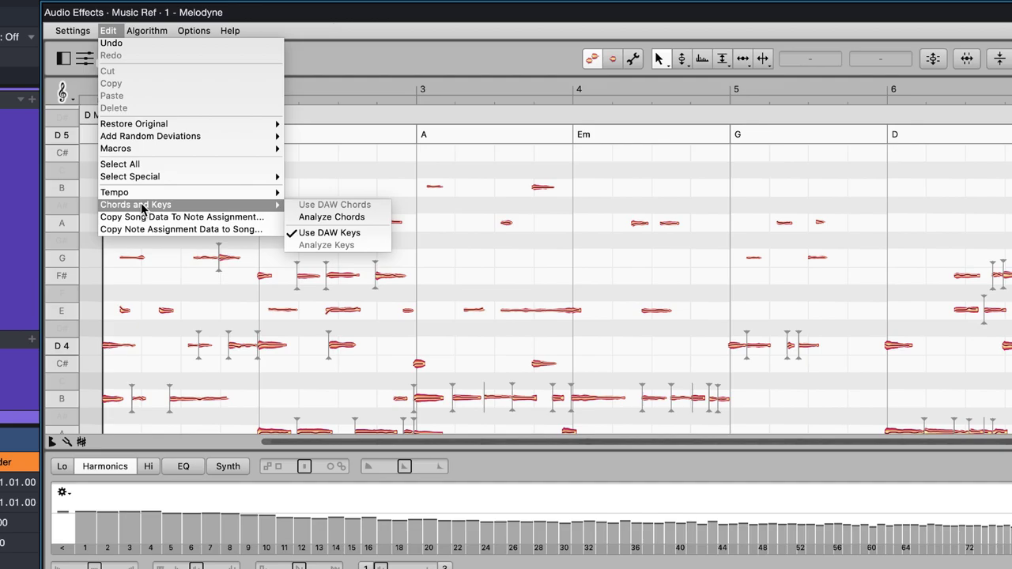
click(324, 216)
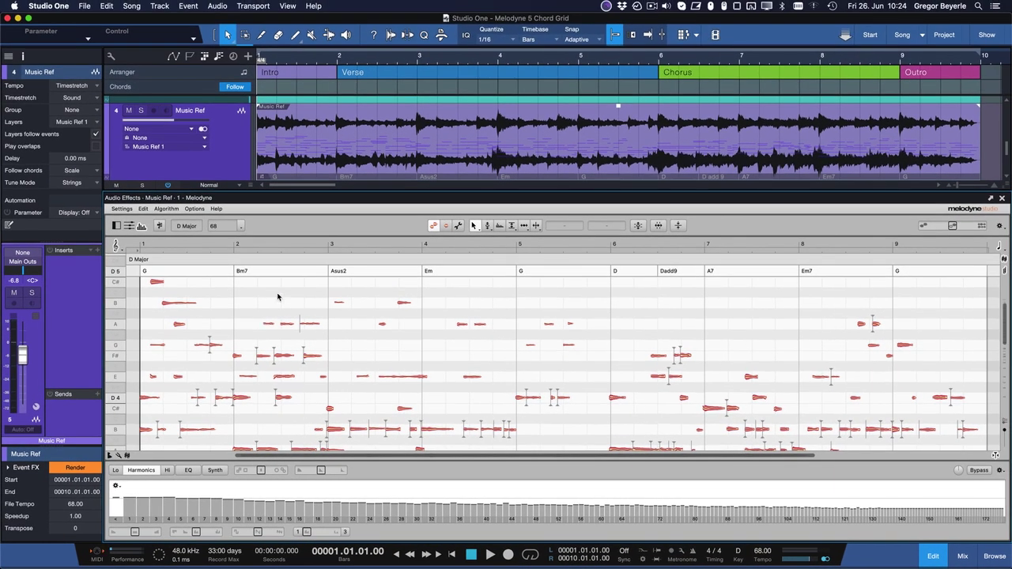
Drag Music Ref onto the Chords track and check the G, Bm7, Asus2, Em, G chords
click(331, 137)
drag(323, 158, 329, 87)
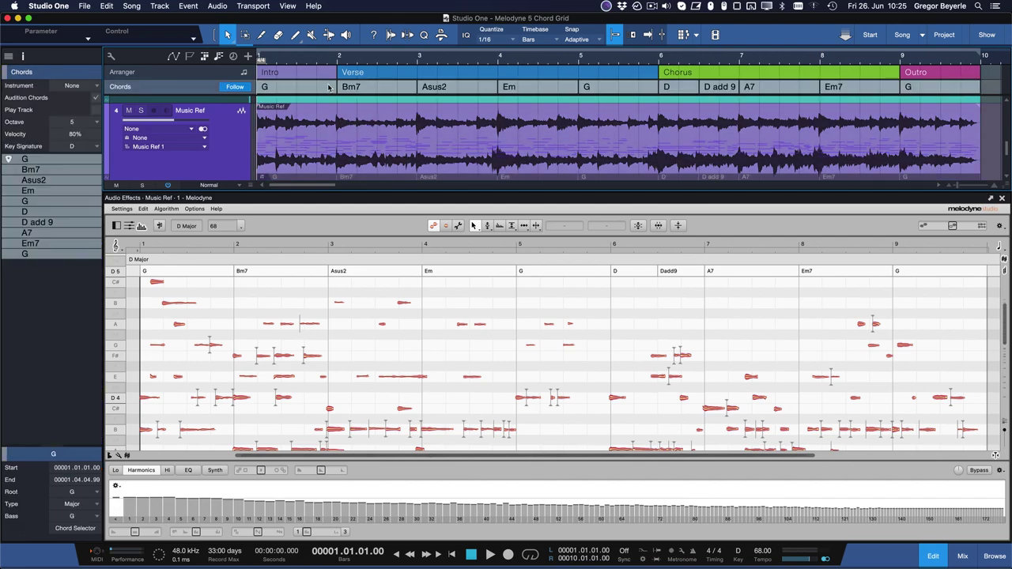
click(329, 87)
click(375, 90)
click(430, 92)
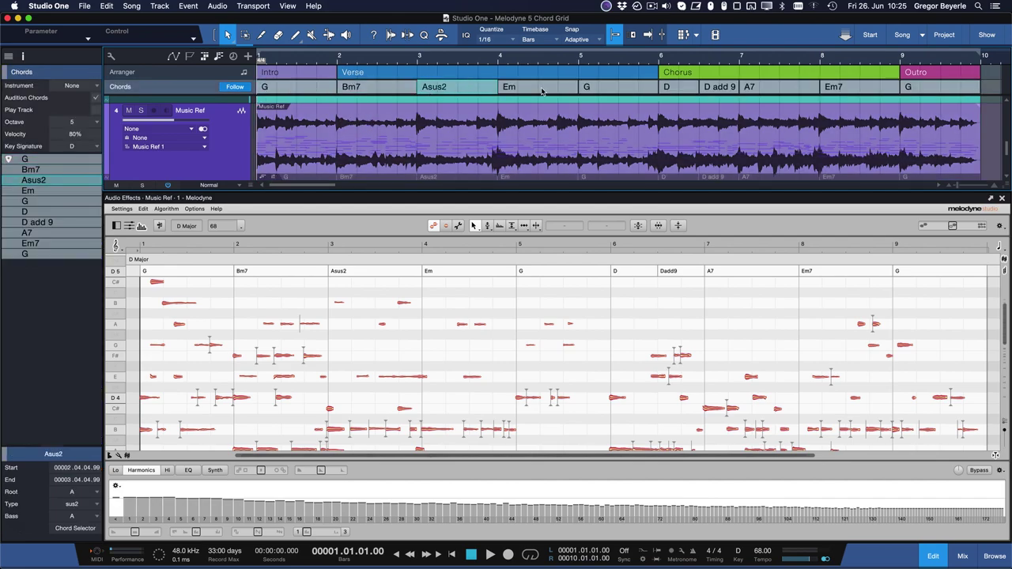
click(542, 91)
click(598, 88)
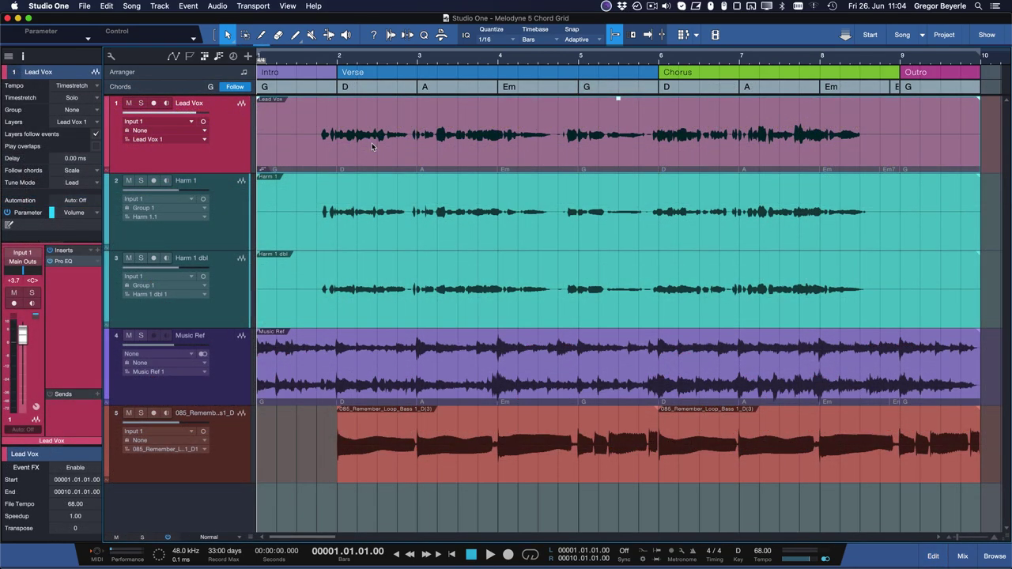
Open the Lead Vox event in Melodyne
right_click(372, 146)
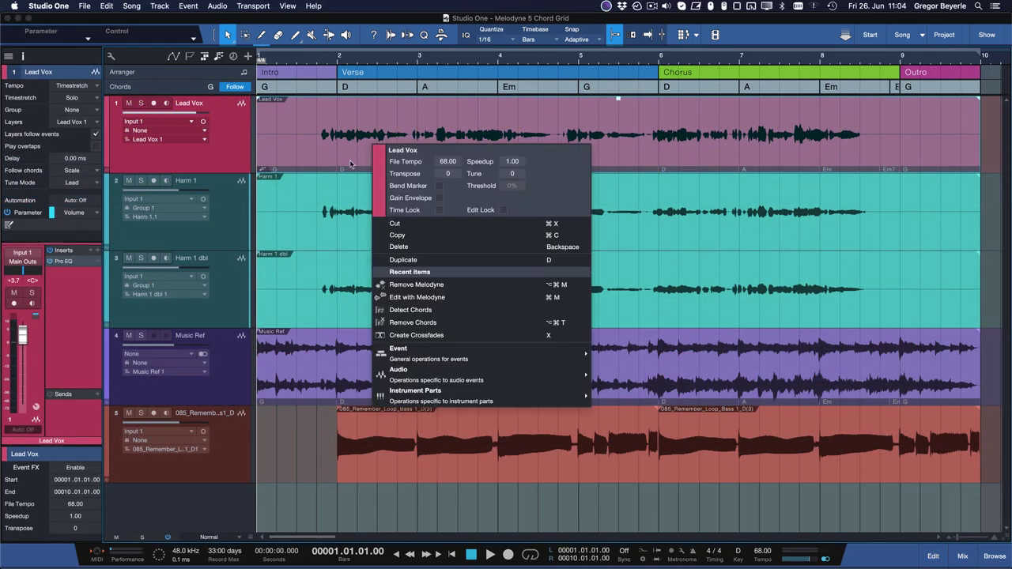
click(379, 297)
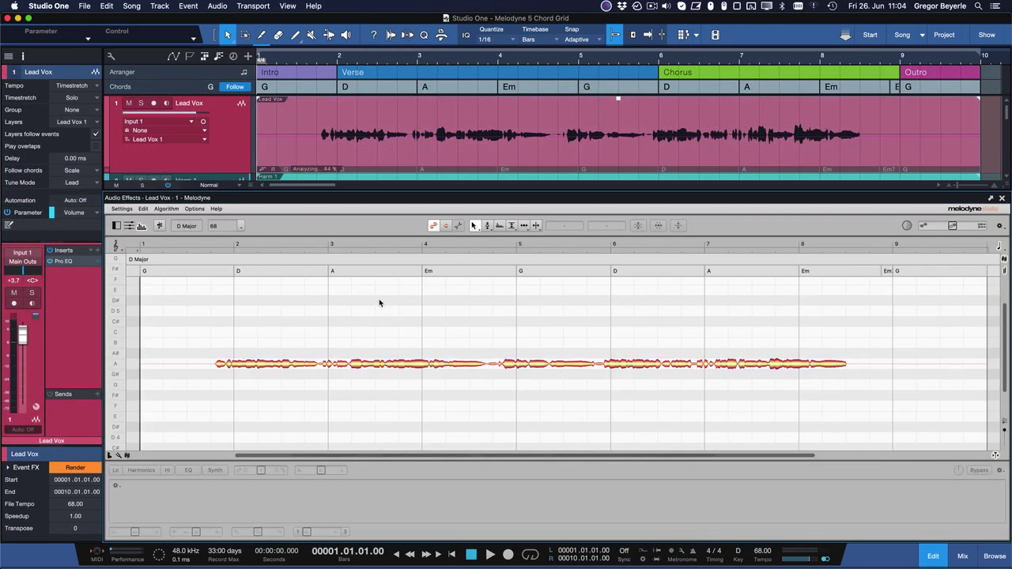
scroll(379, 302, down, 2)
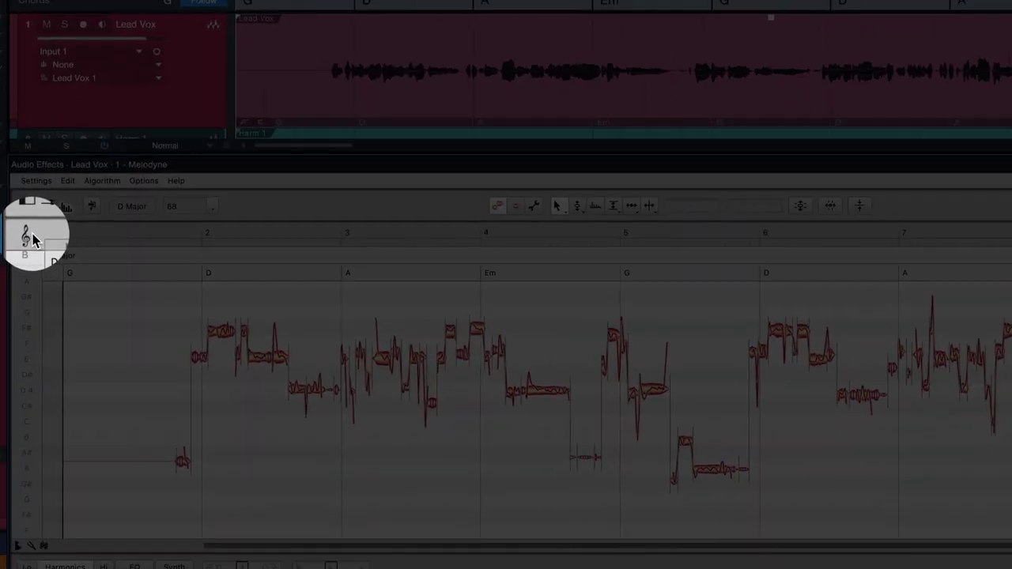
Shade the pitch grid by chord scale and turn on Chord Scale Snap
click(117, 247)
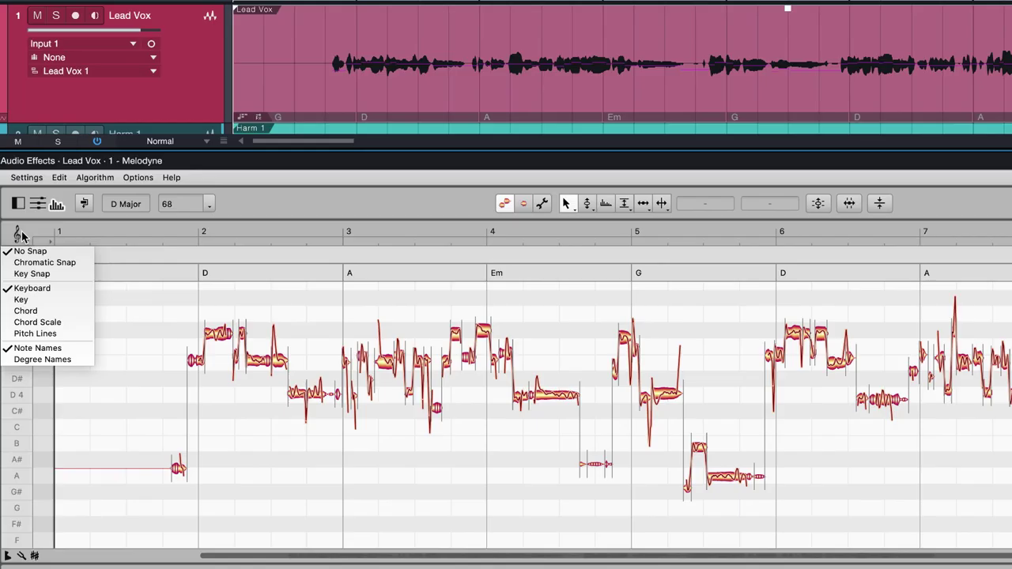
click(43, 313)
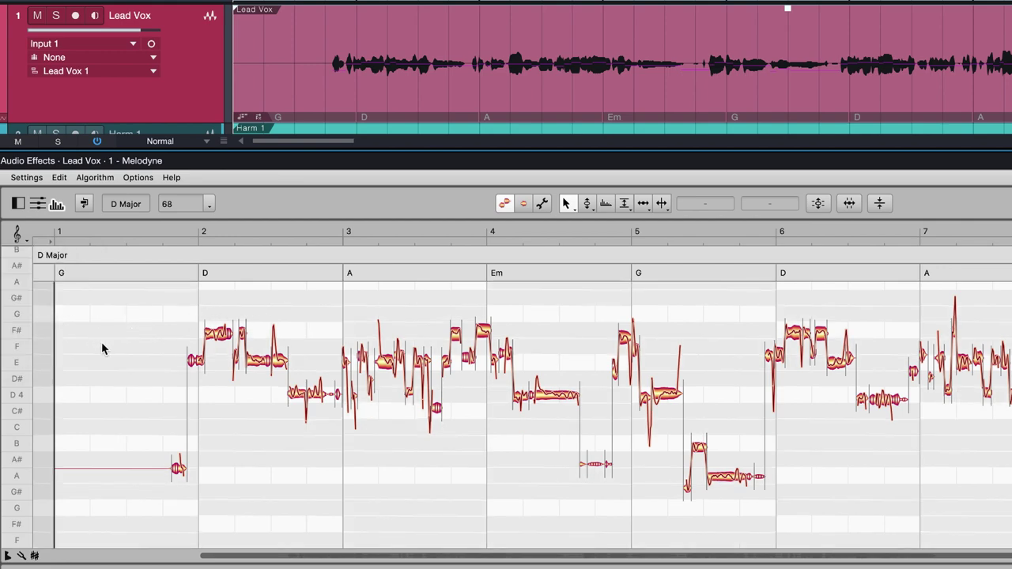
click(17, 234)
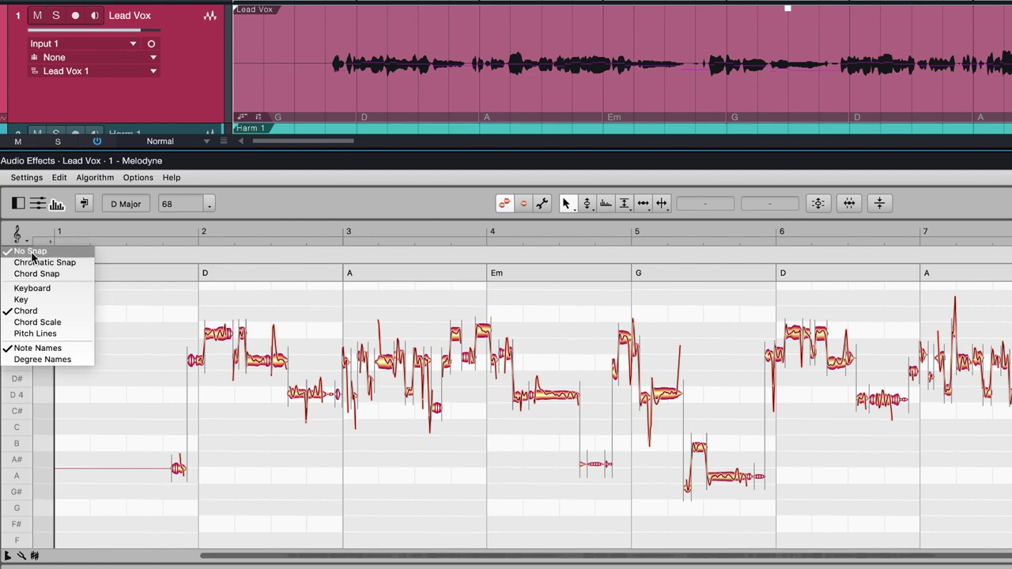
click(49, 323)
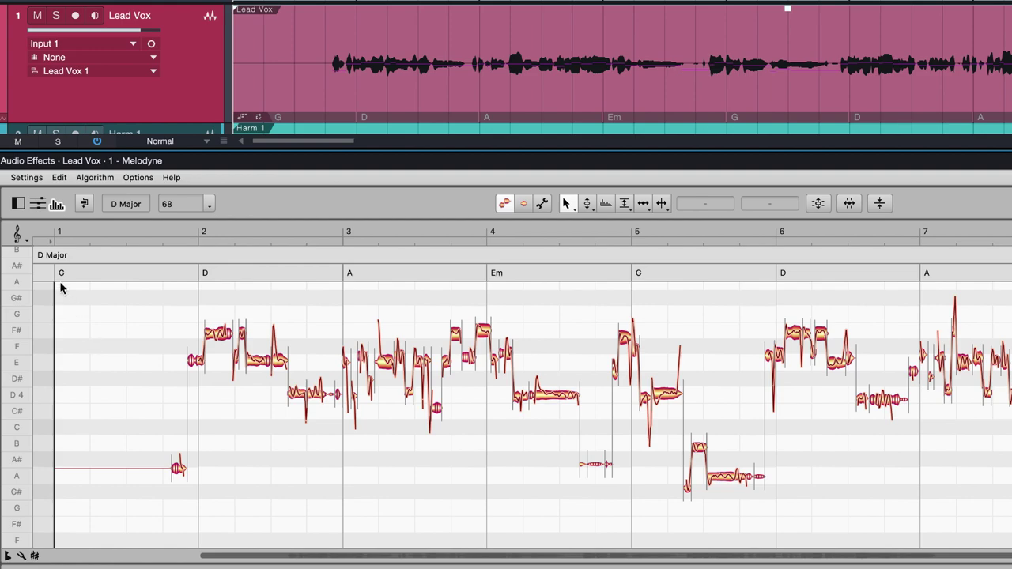
click(18, 234)
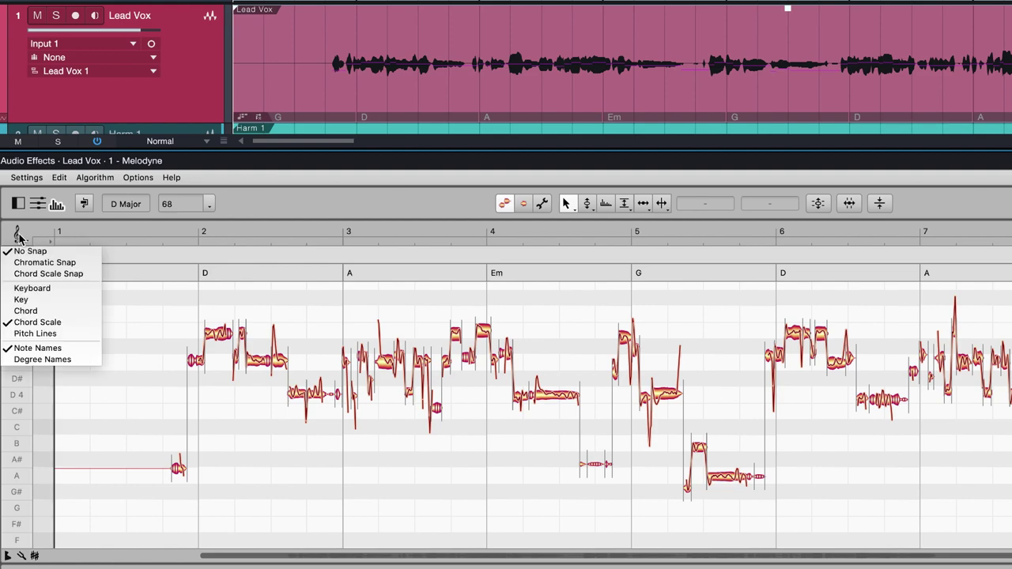
click(58, 273)
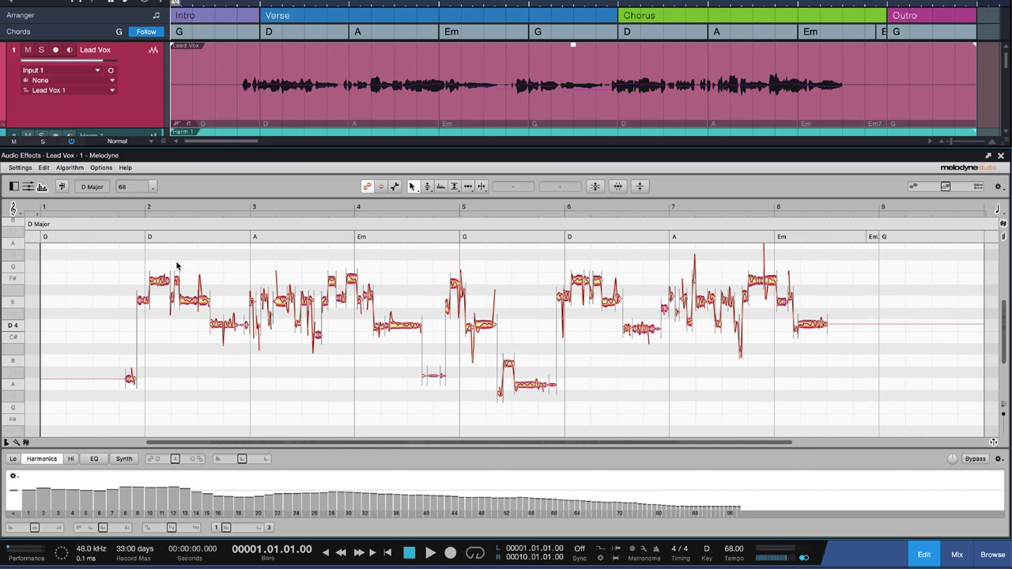
Snap all lead vocal notes to chord-scale pitches, then shade the grid by song key
key(ctrl+a)
double_click(159, 281)
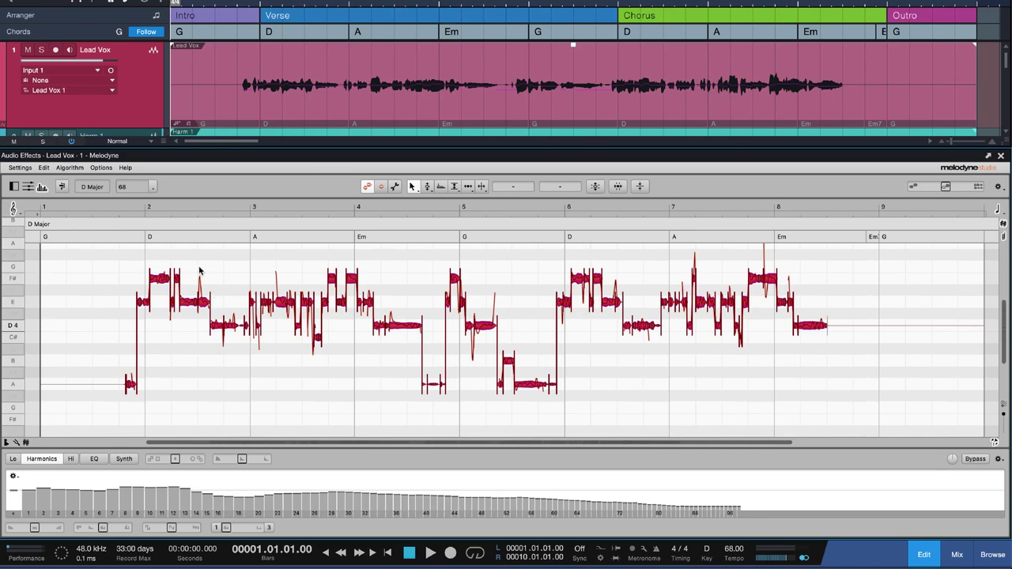
click(13, 208)
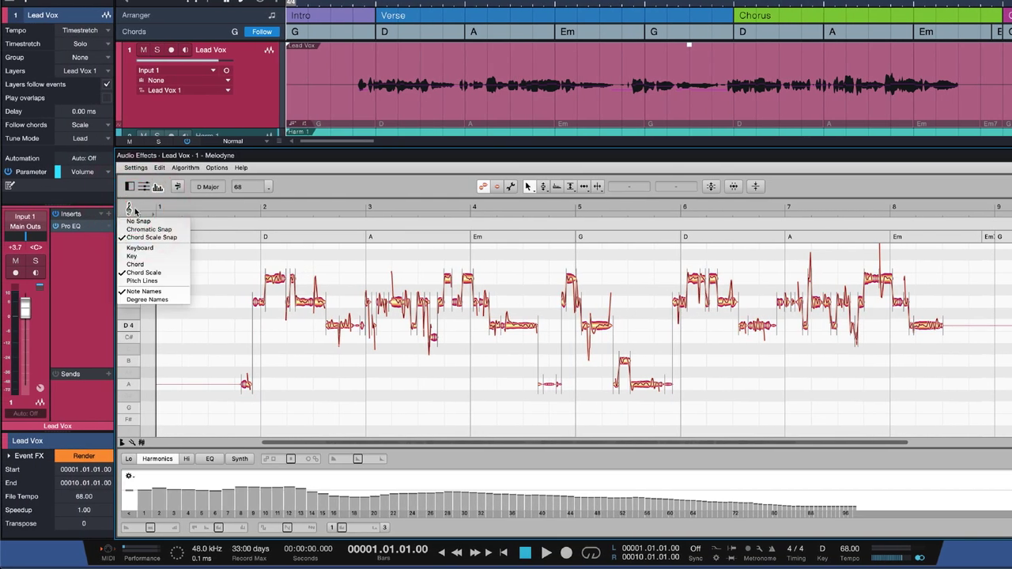
click(150, 256)
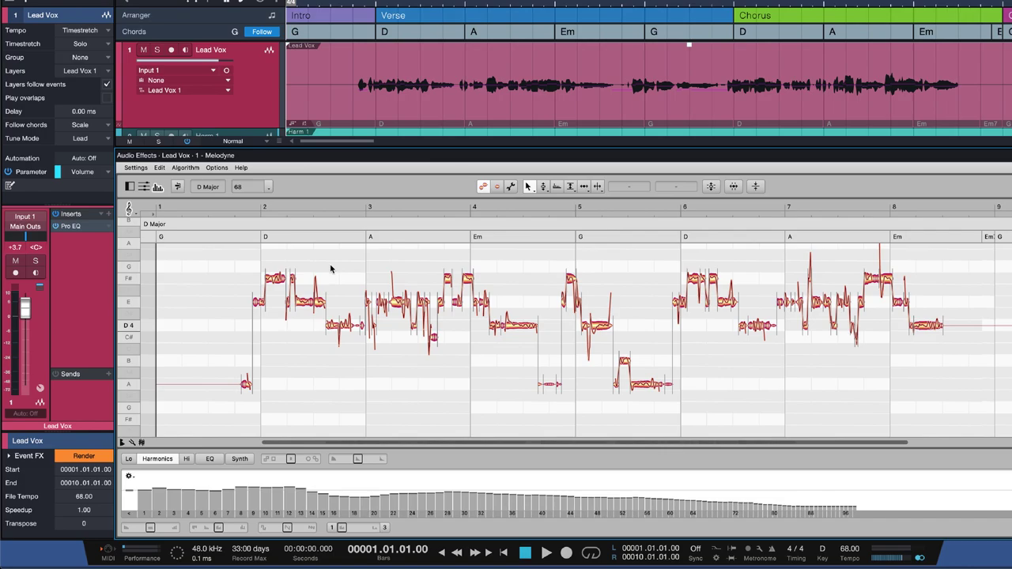
Play the vocal, then raise the E note near bar 2 to F# and replay
key(space)
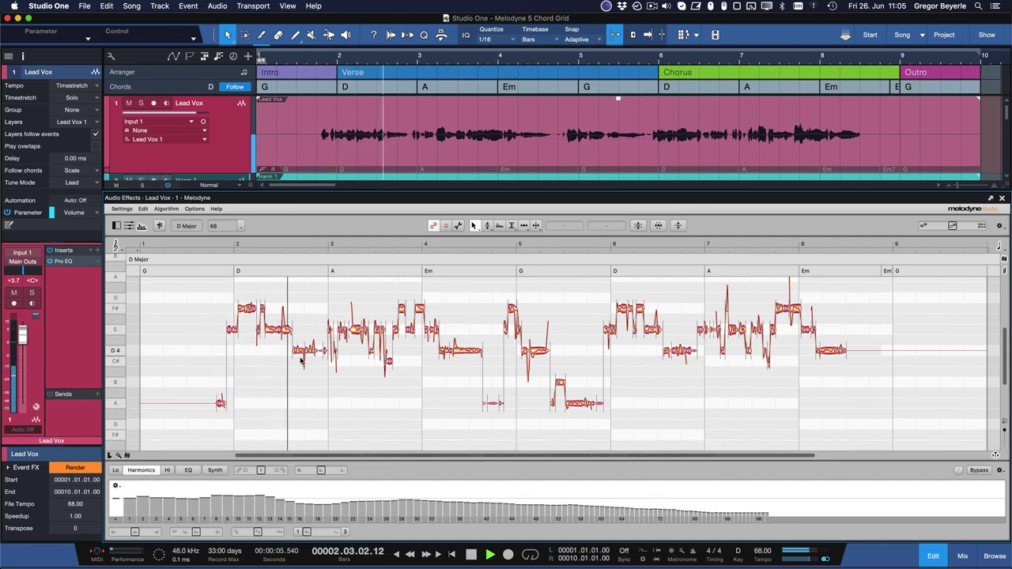
key(space)
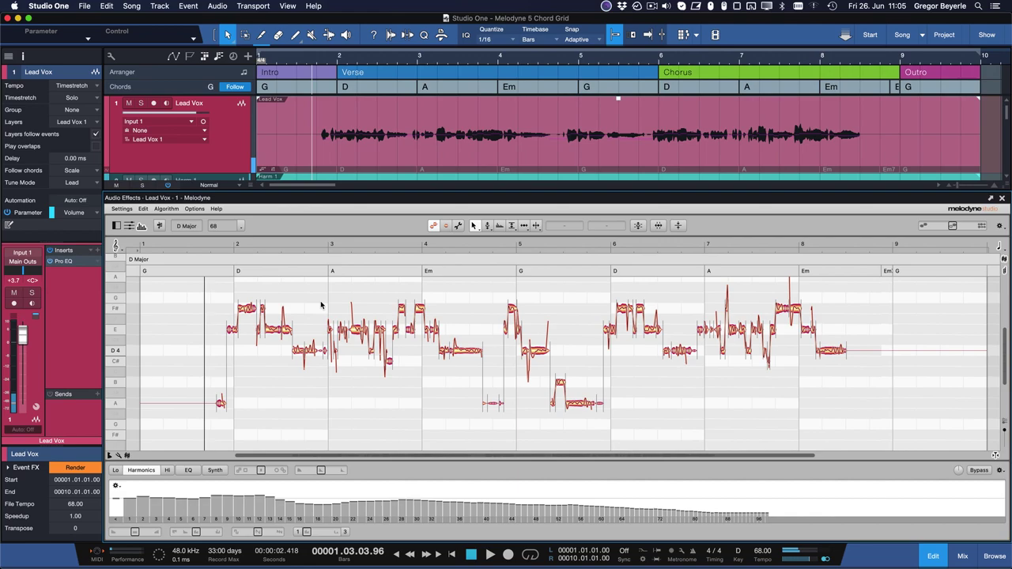
drag(321, 304, 276, 310)
key(space)
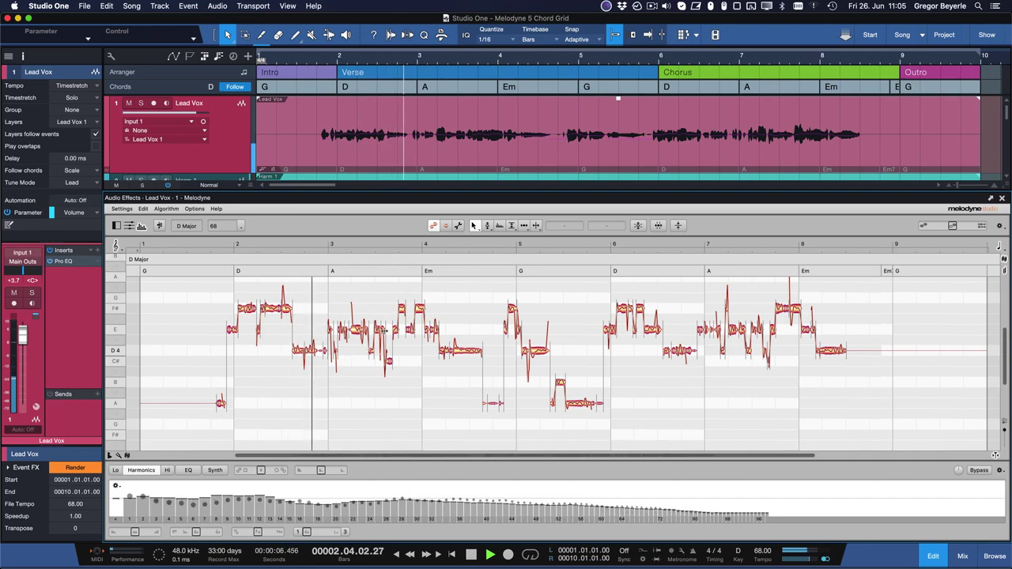
Raise the held D4 note in bar 4 to E4 and play back the passage
click(372, 361)
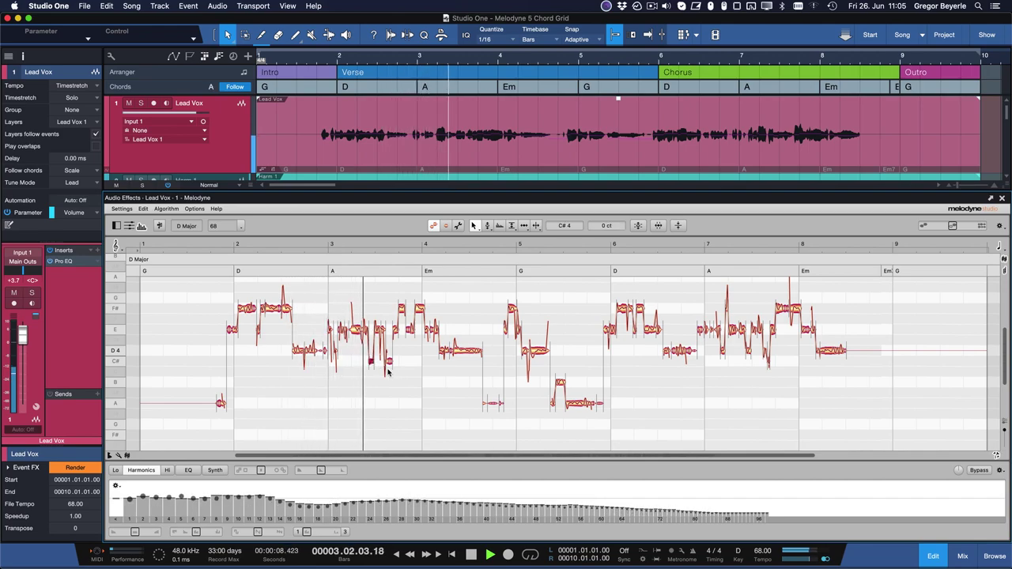
click(481, 353)
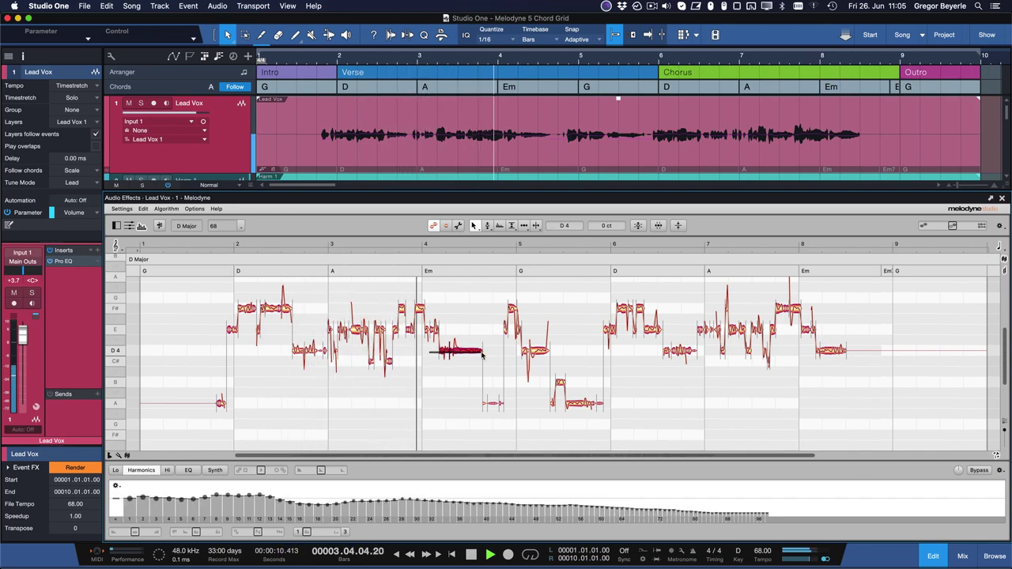
key(space)
click(413, 251)
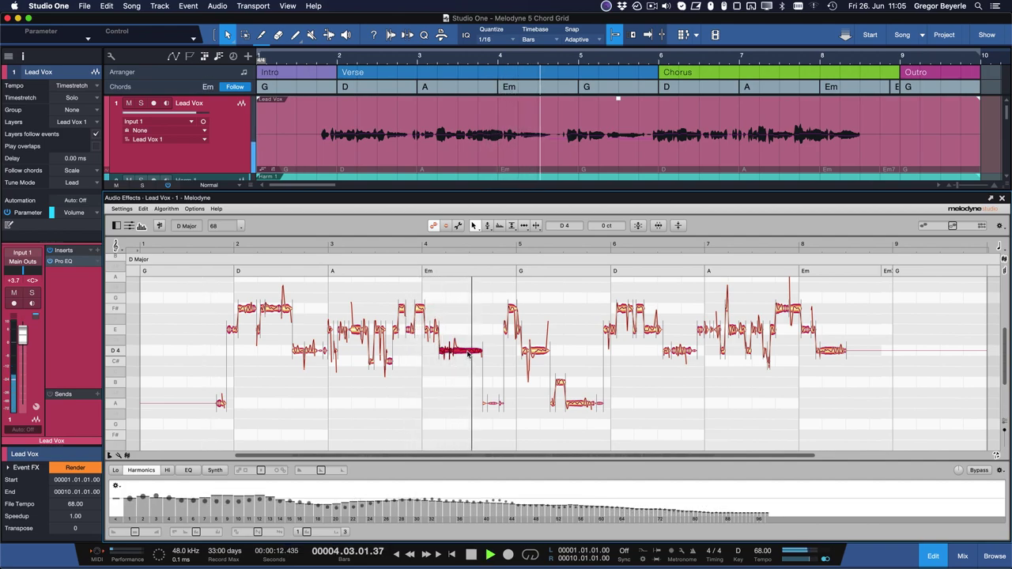
key(space)
drag(464, 351, 464, 324)
key(space)
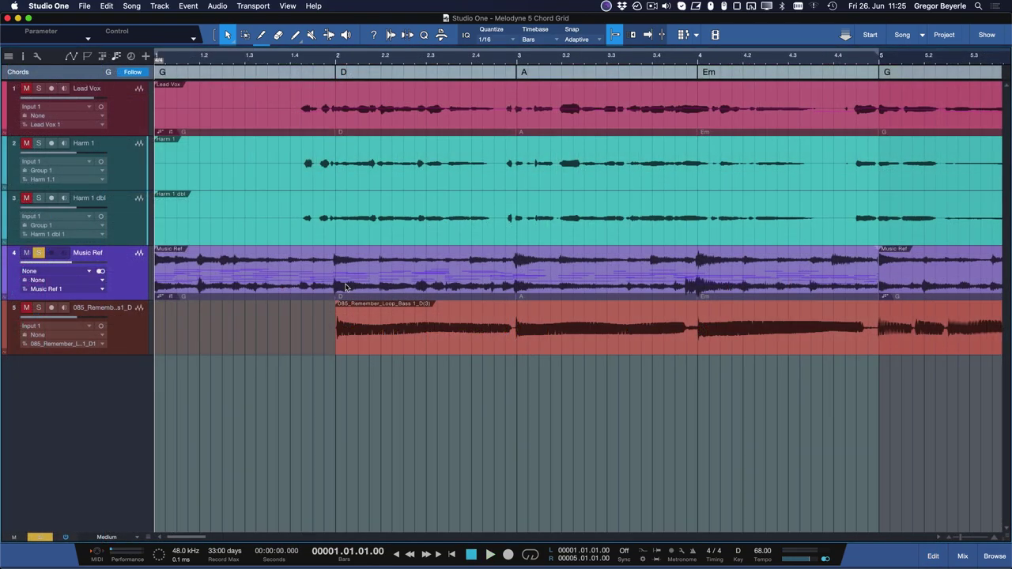
Open the Music Ref event in Melodyne and inspect its notes
right_click(345, 287)
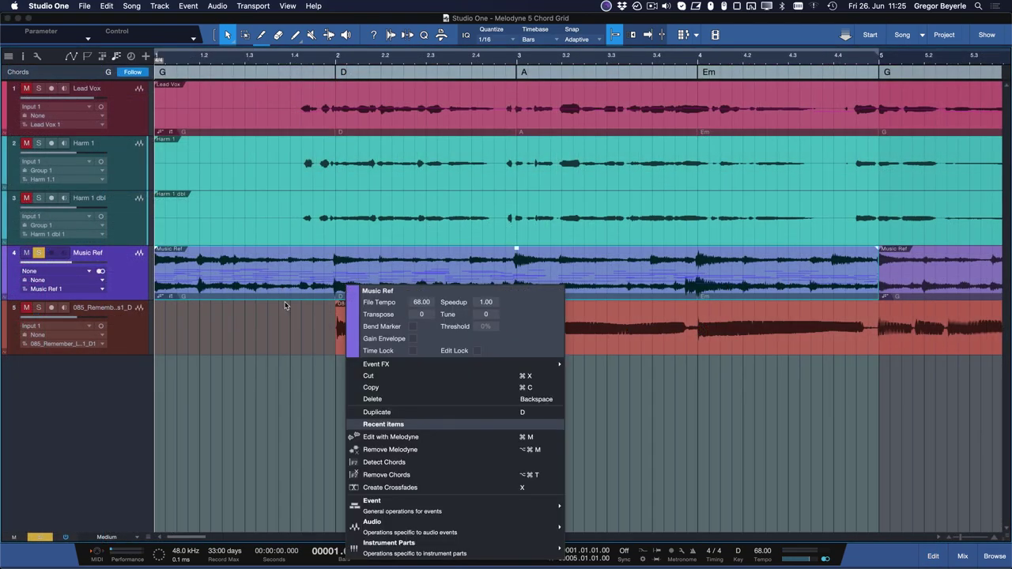
click(355, 436)
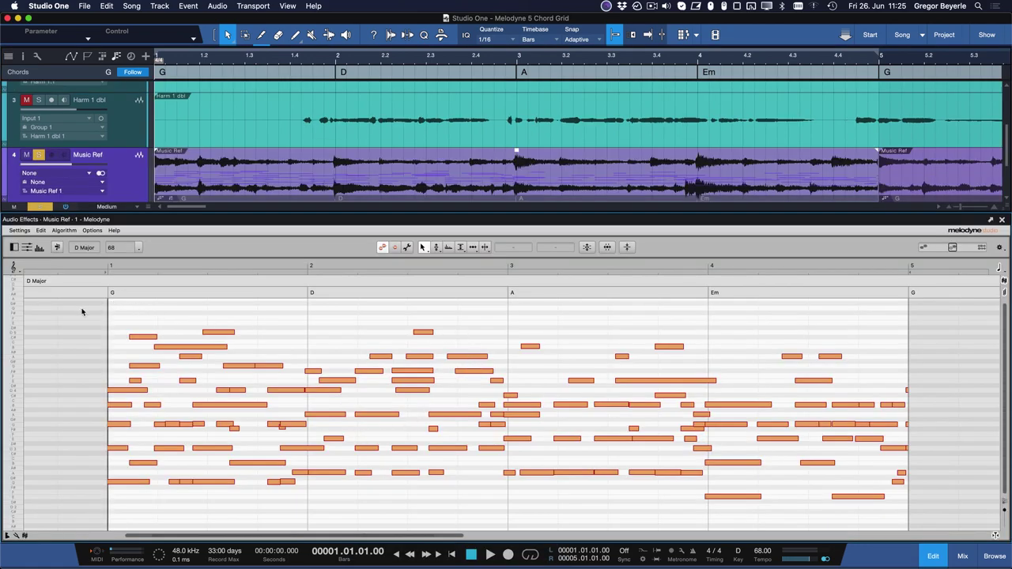
drag(82, 310, 923, 516)
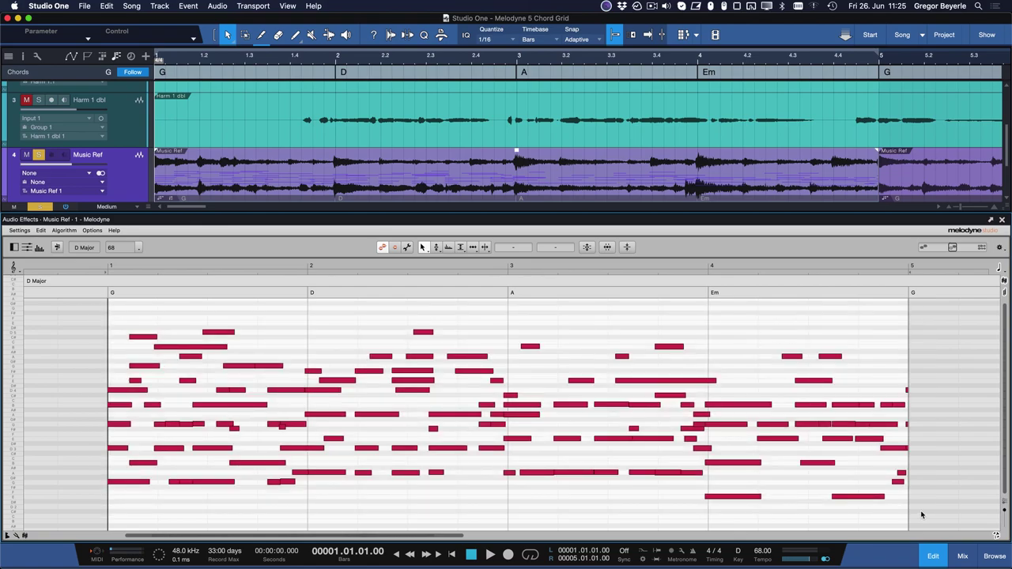
click(927, 292)
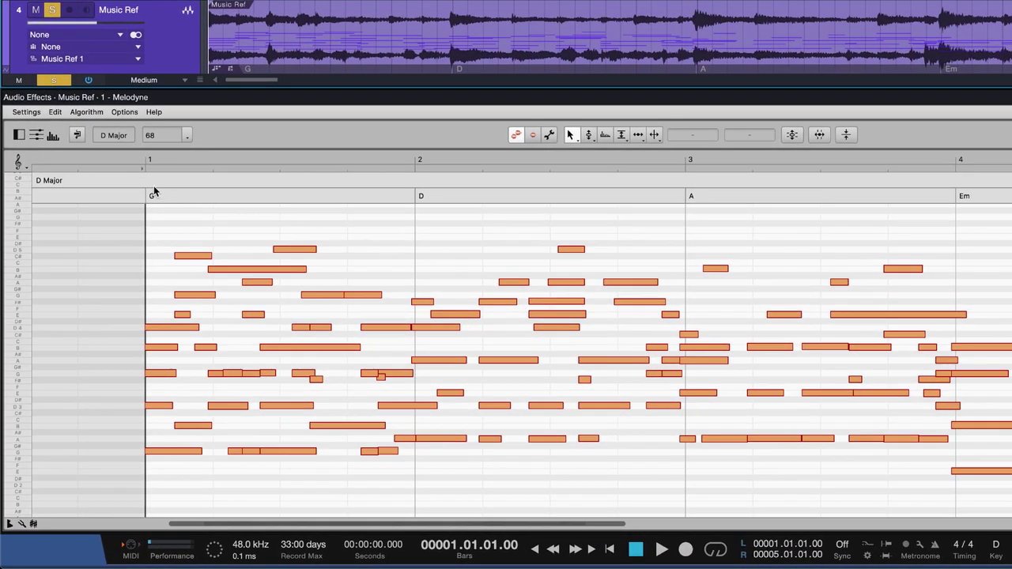
Set the pitch grid to Chord, enable Chord Snap, and snap the notes to chord pitches
click(18, 163)
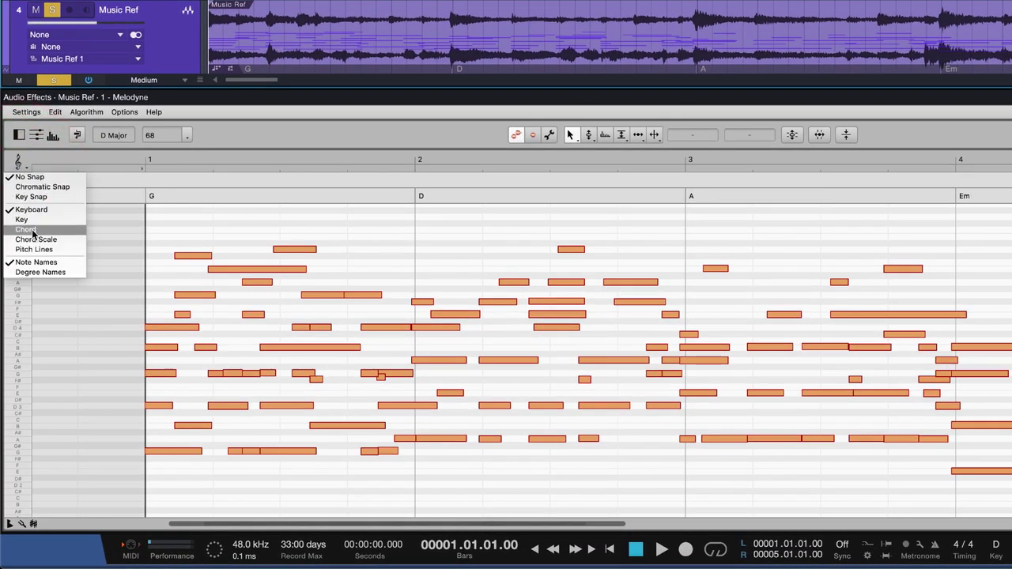
click(34, 230)
click(19, 162)
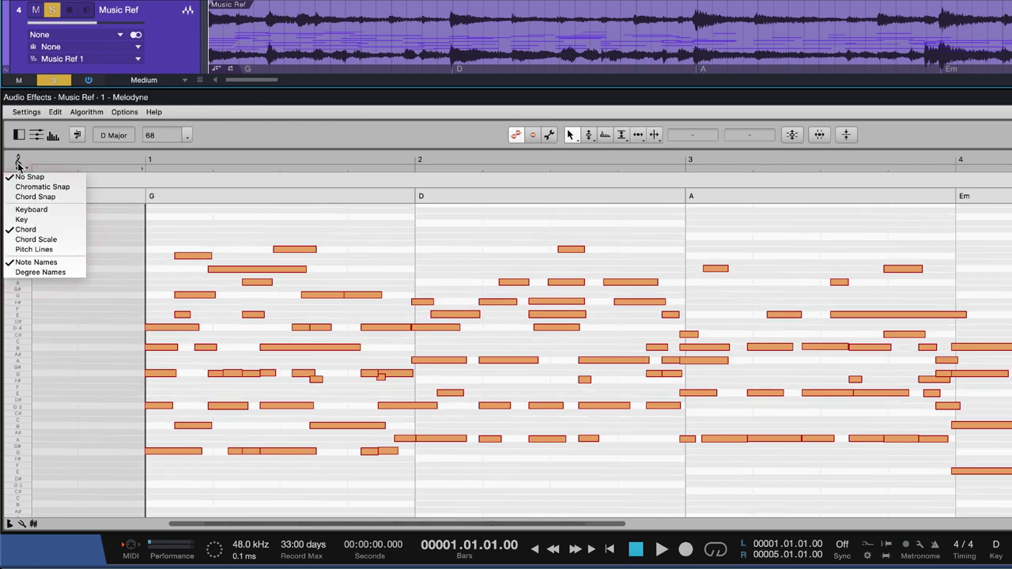
click(33, 198)
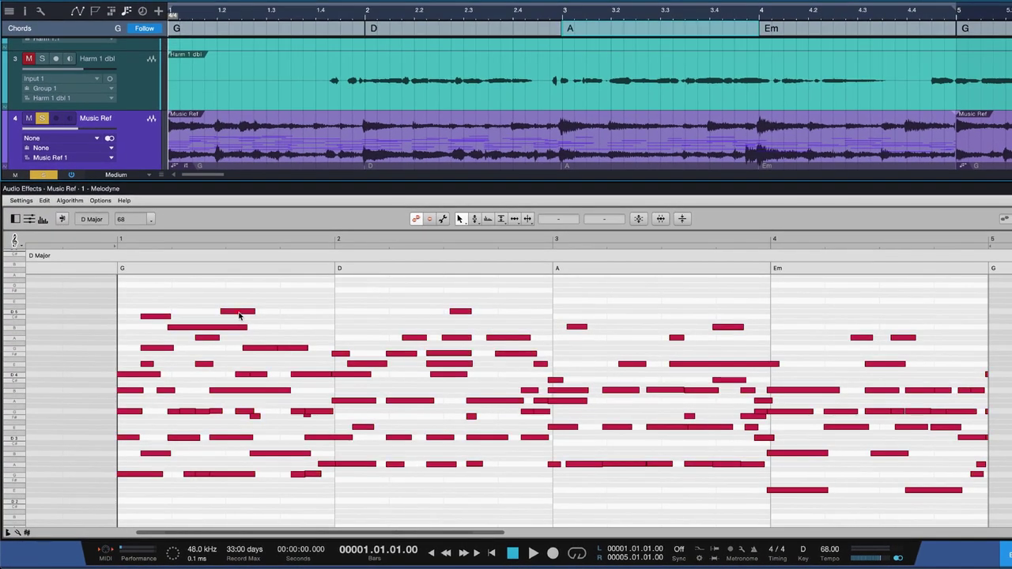
double_click(240, 315)
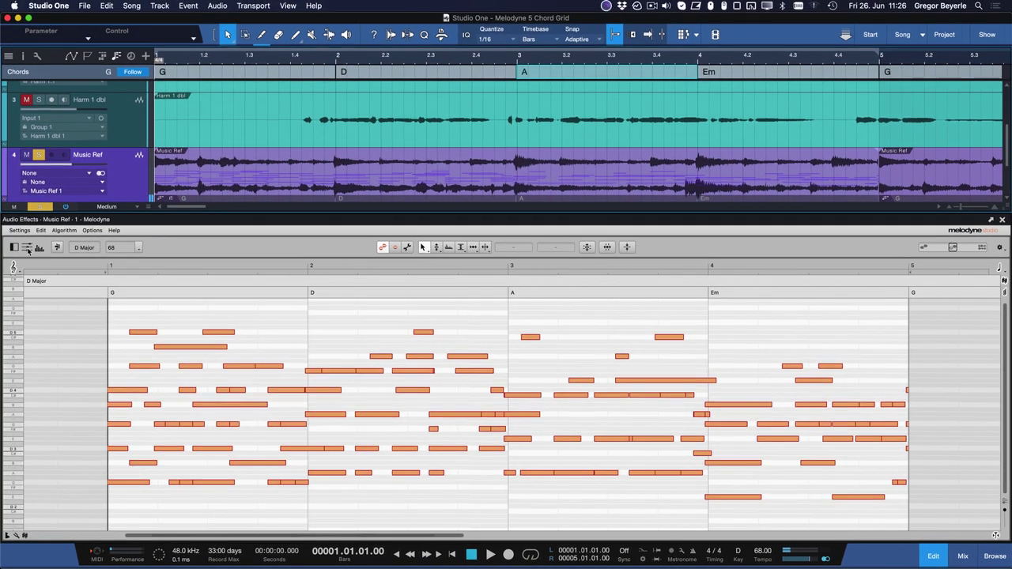
Shift the bar 2 Music Ref notes up one chord-scale step with Cmd+Up
click(44, 200)
click(314, 332)
key(space)
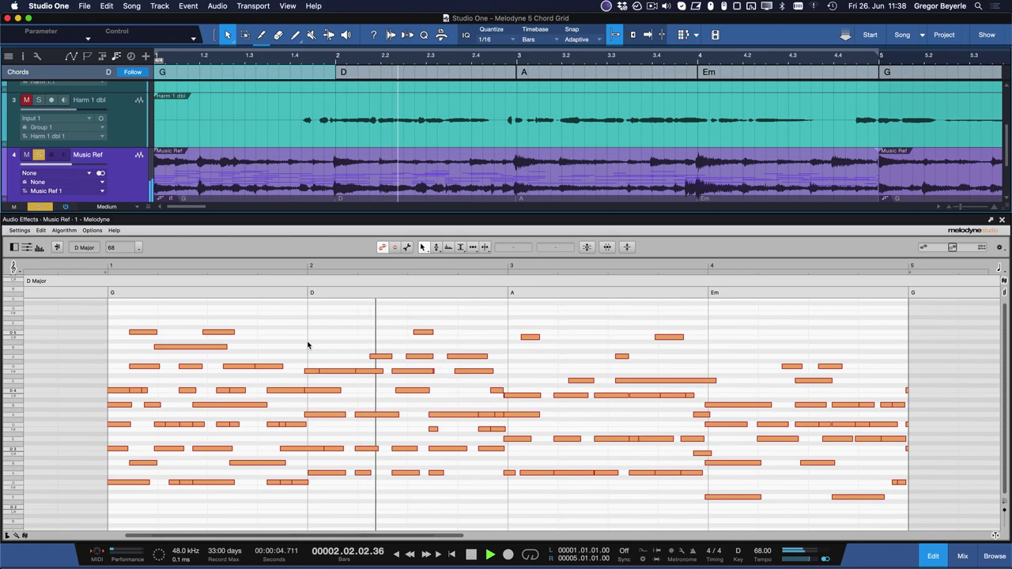
drag(313, 316, 501, 491)
key(super+Up)
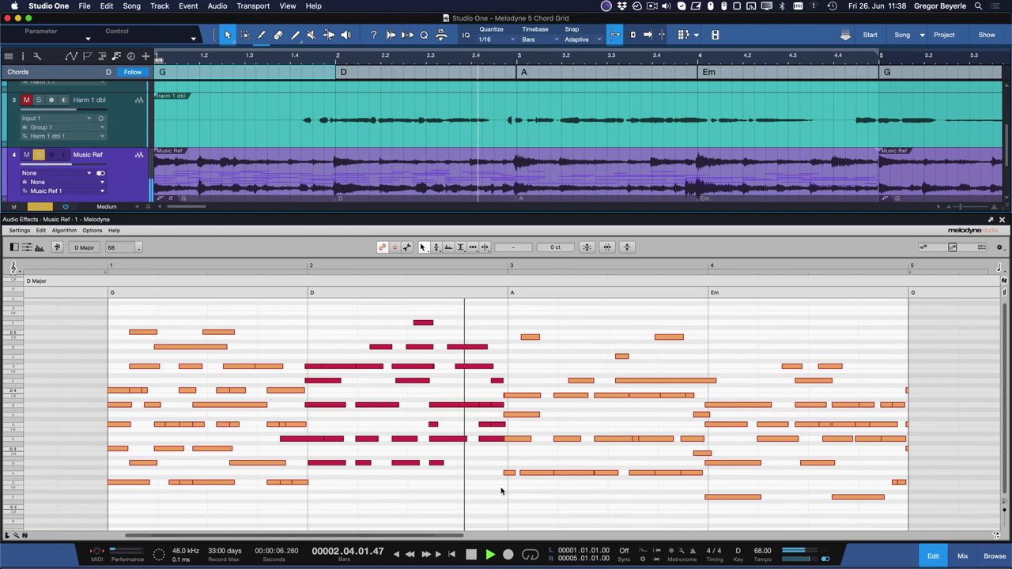
Play back from the start, then raise one note to C#5
click(501, 492)
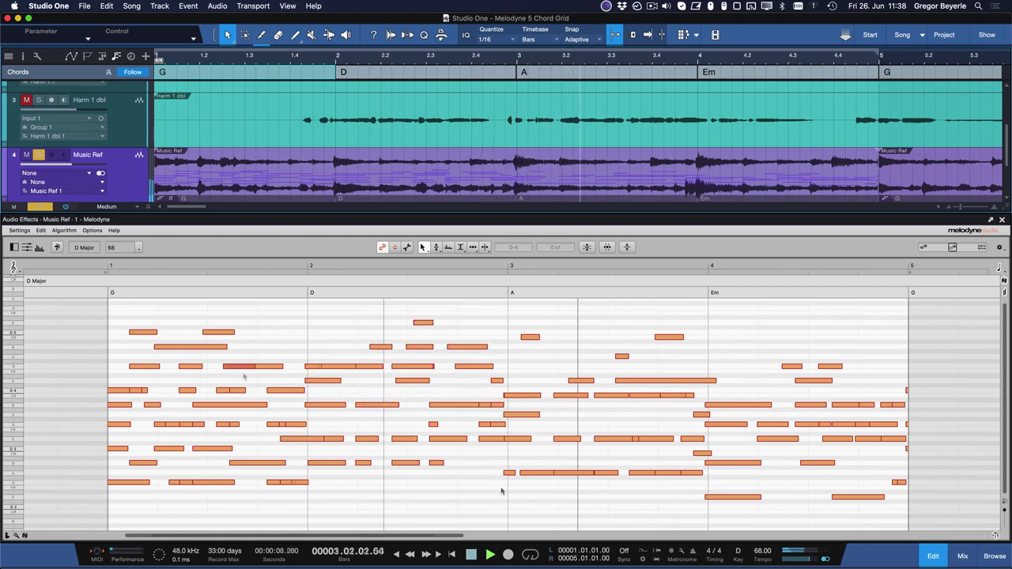
key(space)
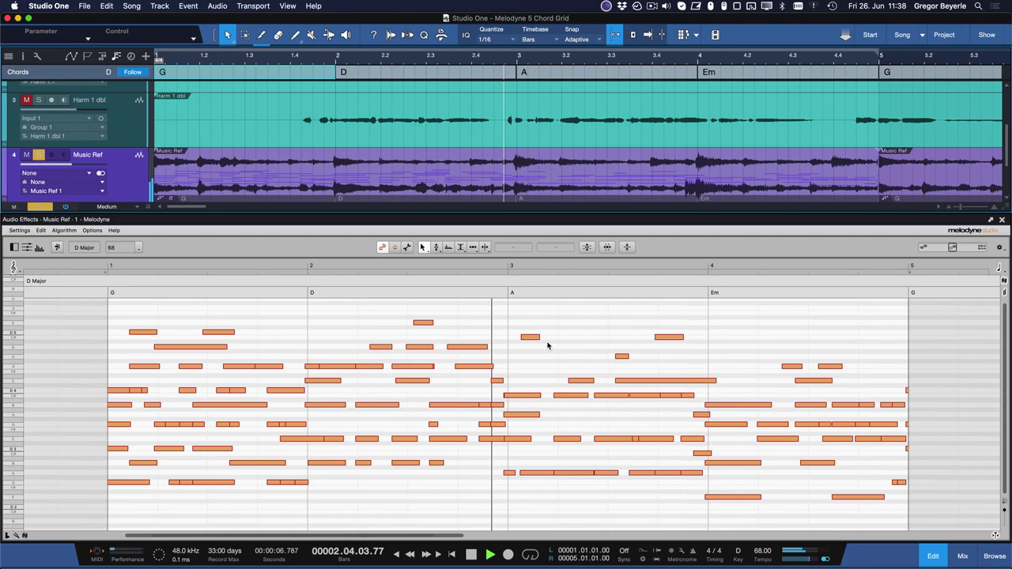
key(space)
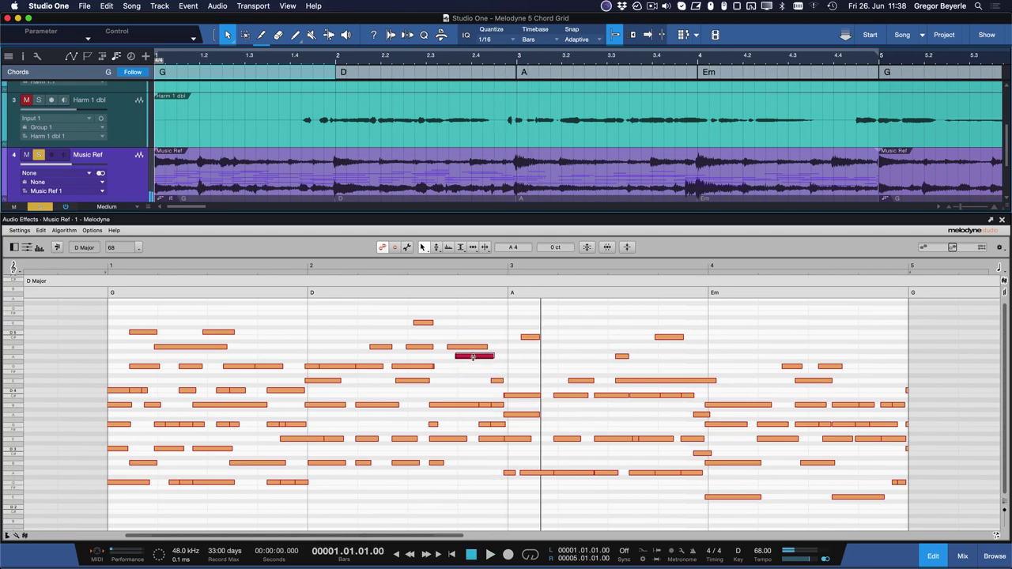
drag(463, 349, 463, 337)
key(space)
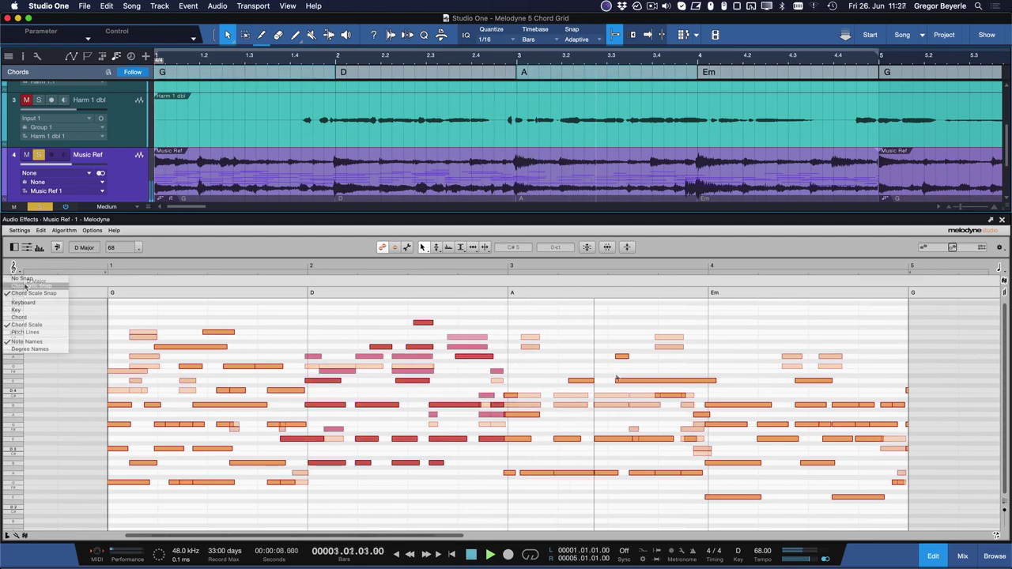
Switch pitch snapping to Chromatic
click(16, 253)
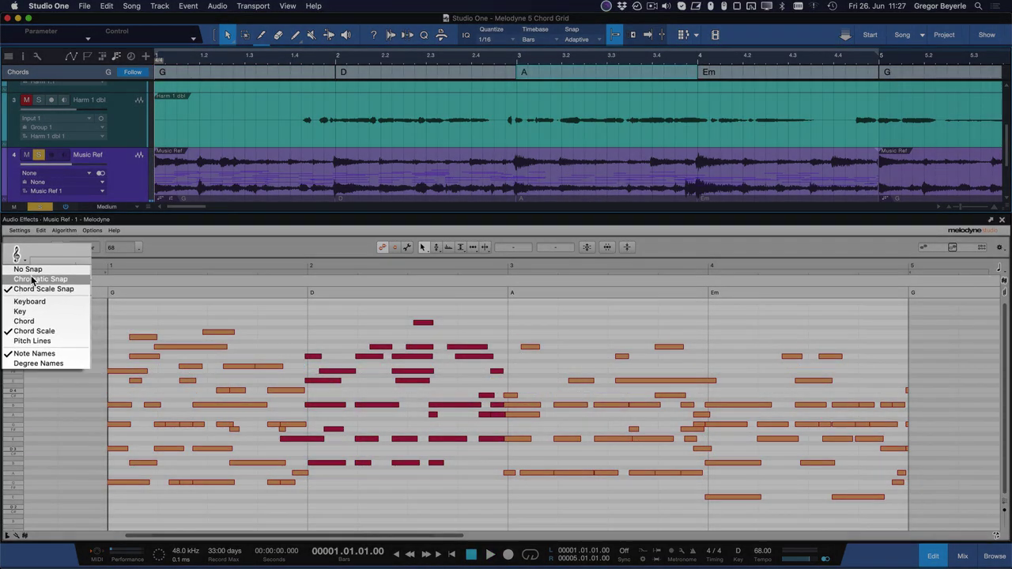
click(32, 279)
click(301, 333)
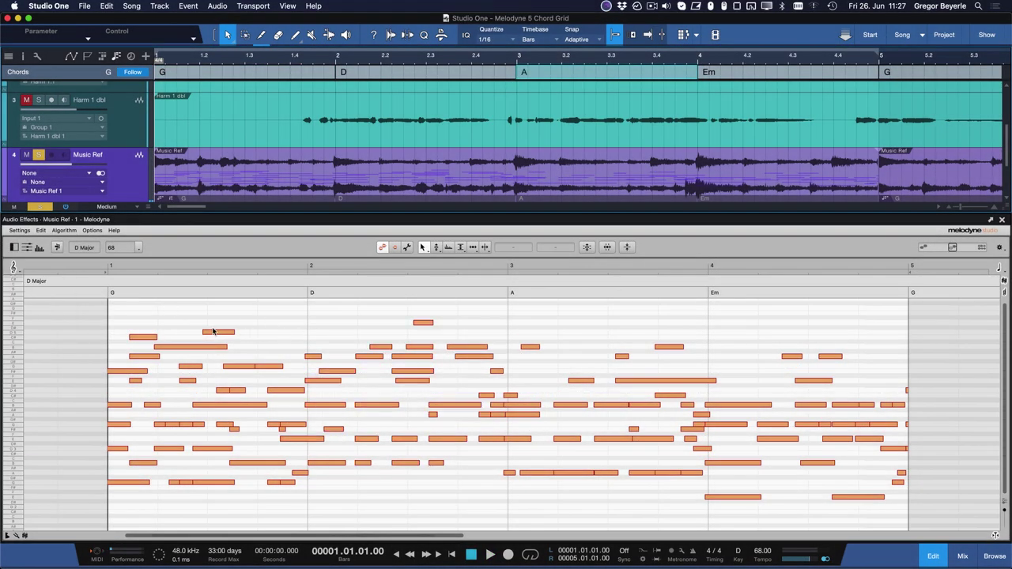